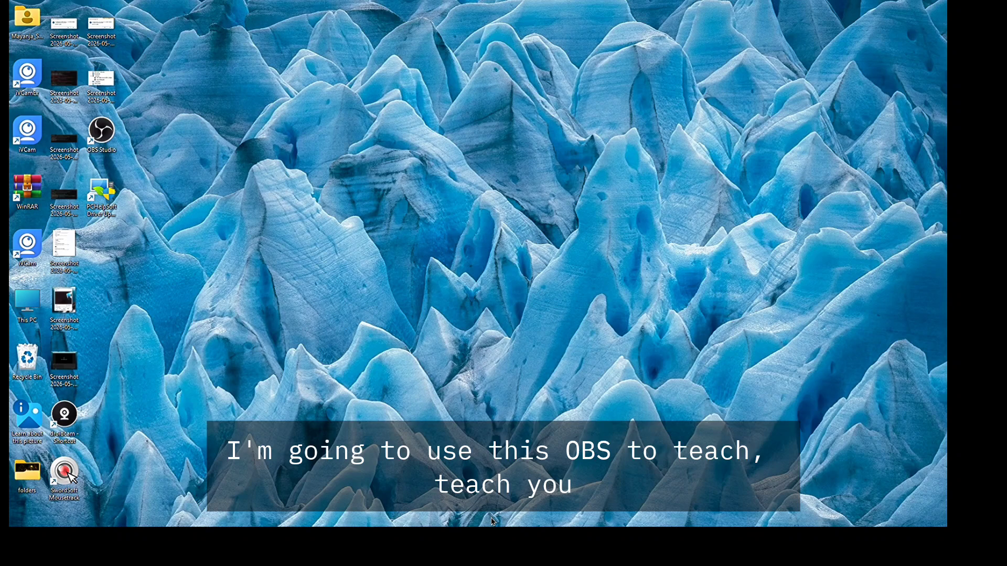
Switch to OBS Studio to view the me and video scene with its replaced background, and minimize the window.
mouse_move(492, 525)
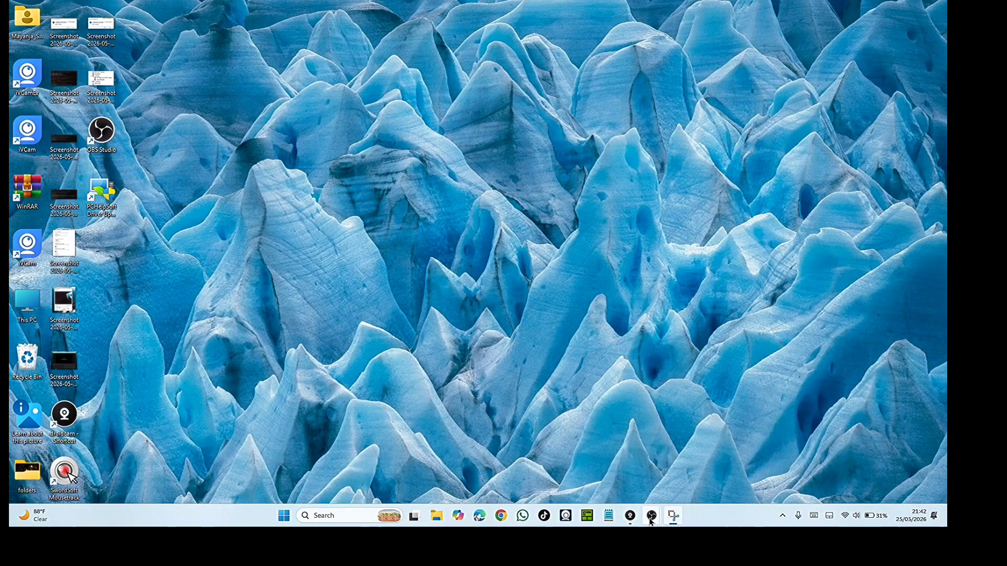
mouse_move(650, 521)
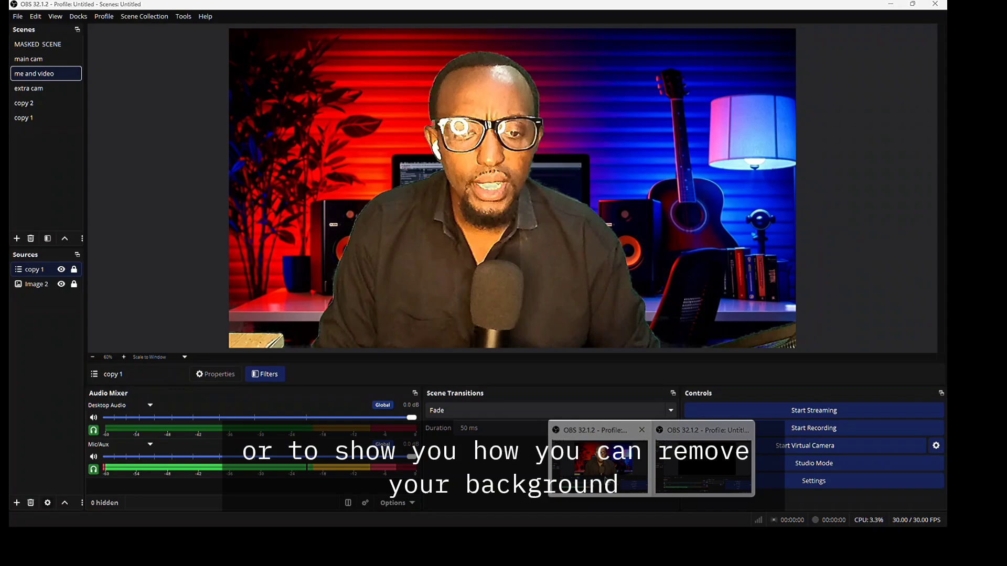
click(603, 474)
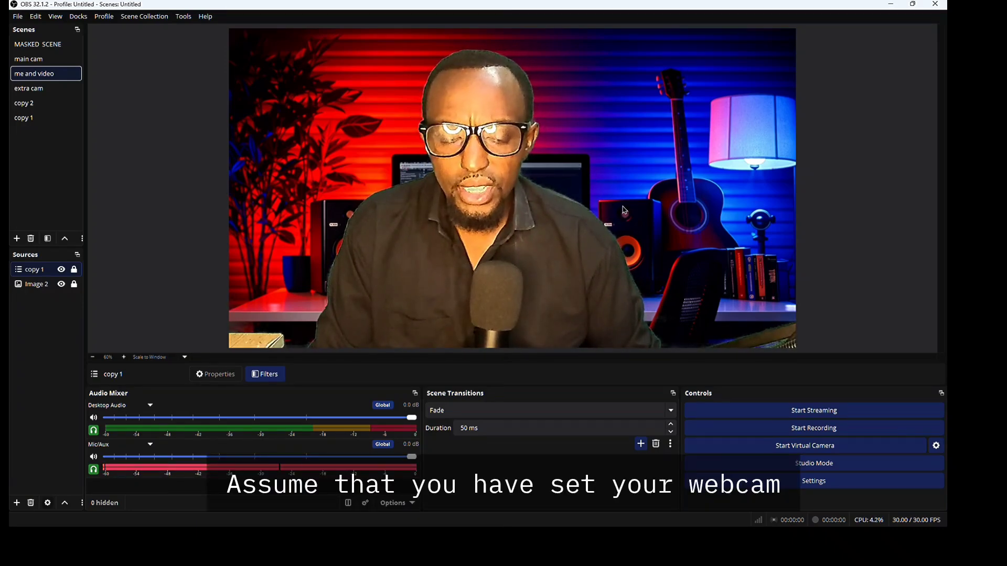
click(890, 5)
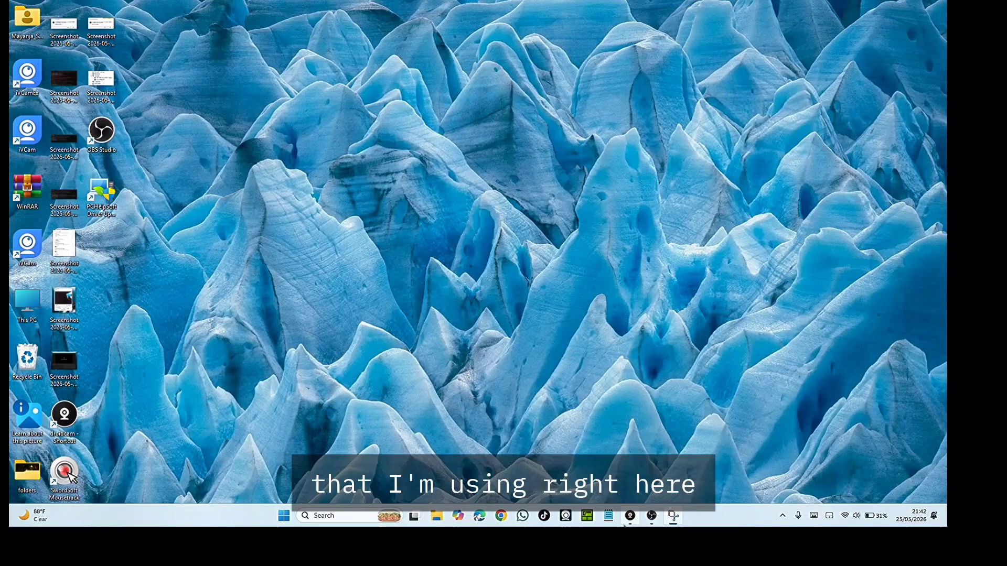
Switch to DroidCam Client, check the phone camera feed in a maximized window, and restore and minimize the window.
click(631, 520)
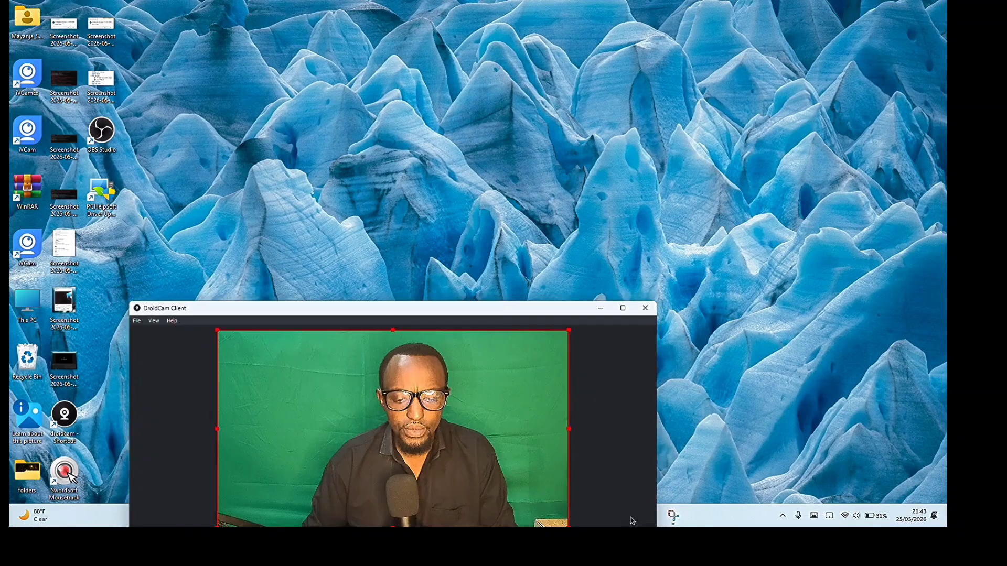
click(623, 309)
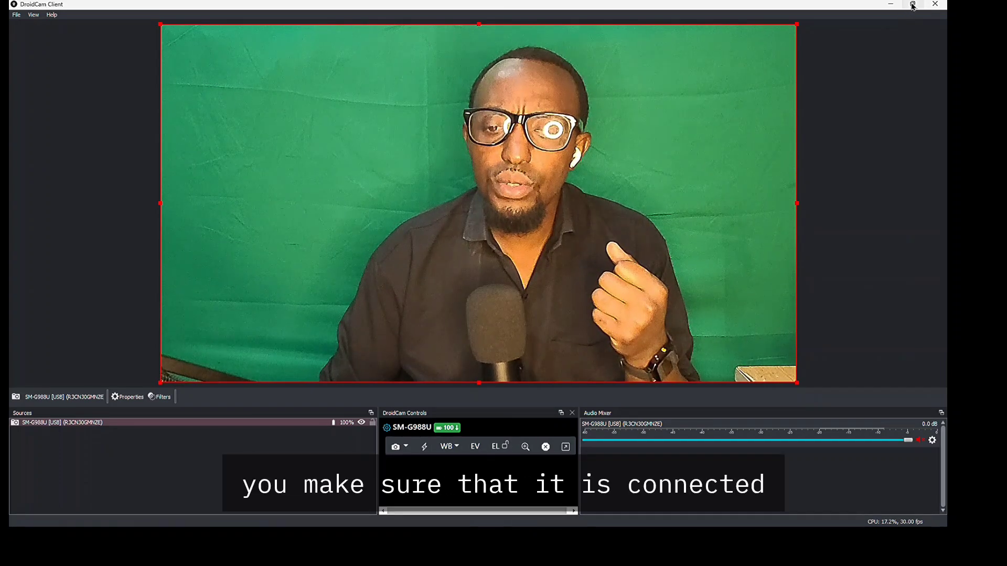
mouse_move(912, 5)
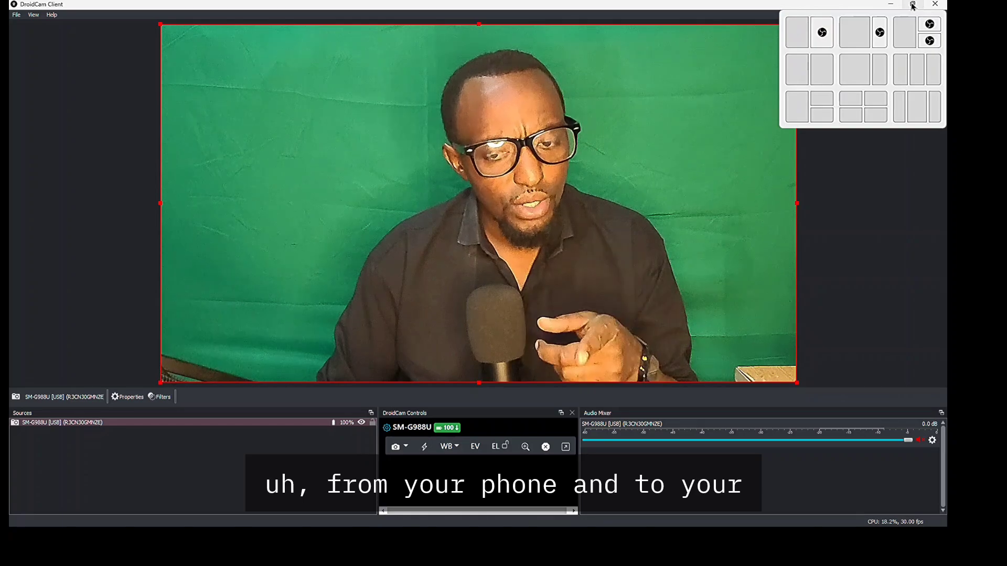
click(912, 5)
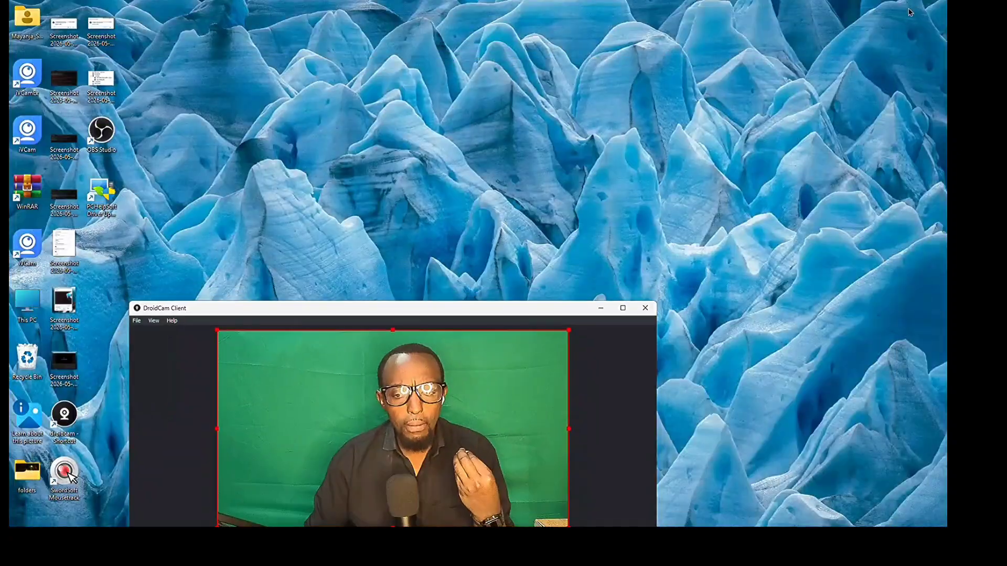
click(603, 312)
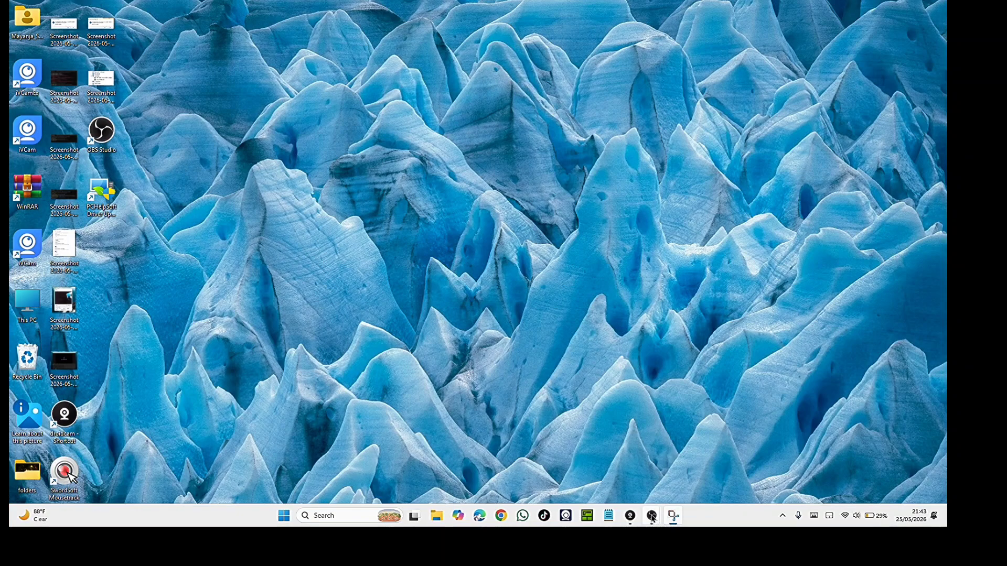
Switch to OBS Studio, show the main cam scene with the raw green-screen feed, and minimize the window.
mouse_move(651, 519)
click(632, 471)
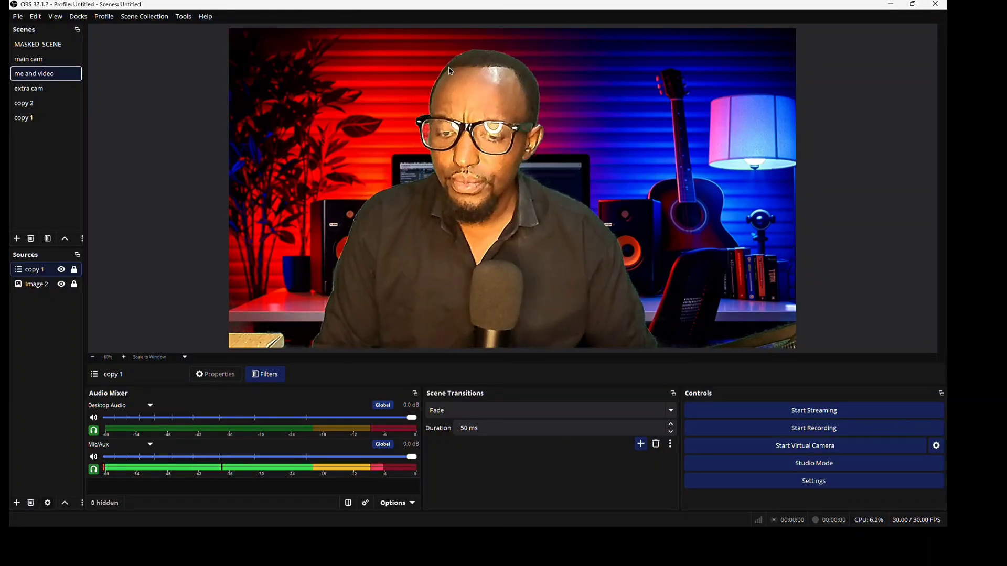
click(46, 59)
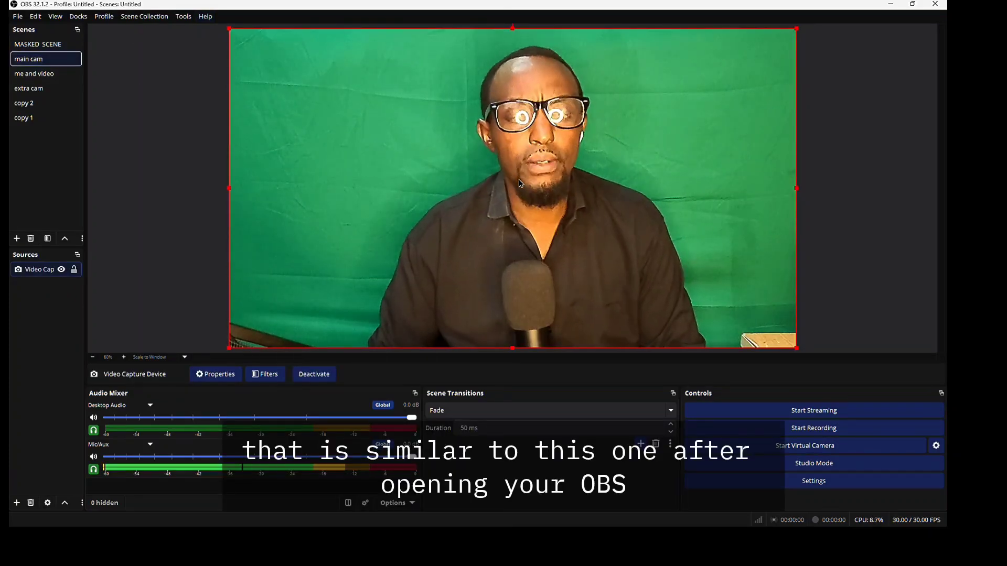
click(891, 4)
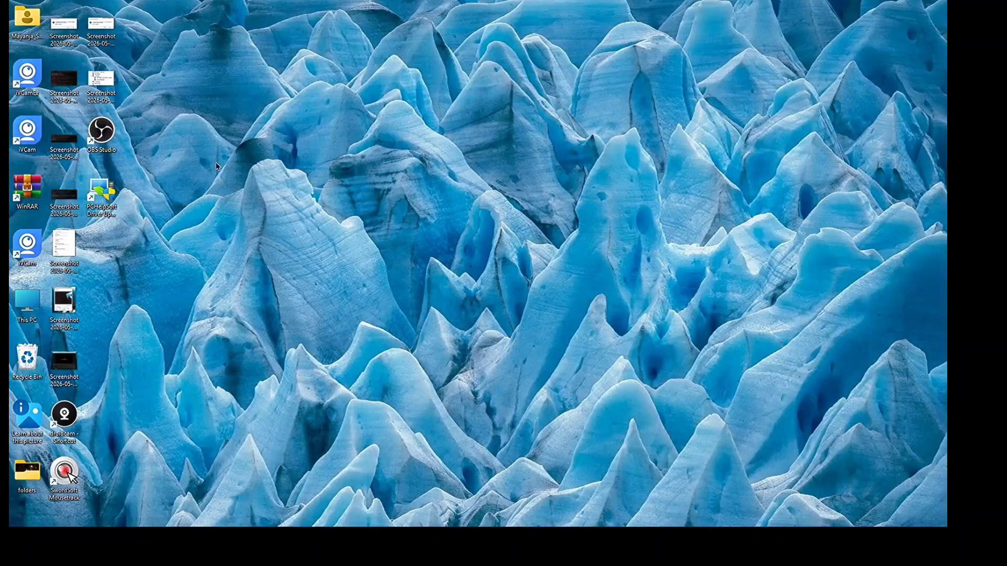
Switch back to OBS Studio and hide and restore the copy 1 and Image 2 sources in turn to compare the me and video scene.
mouse_move(556, 524)
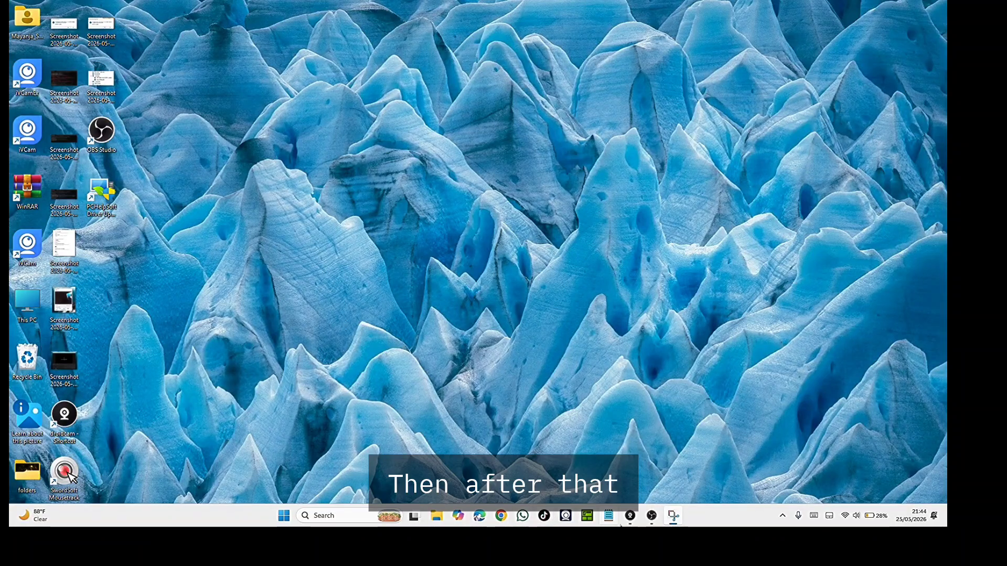
mouse_move(653, 518)
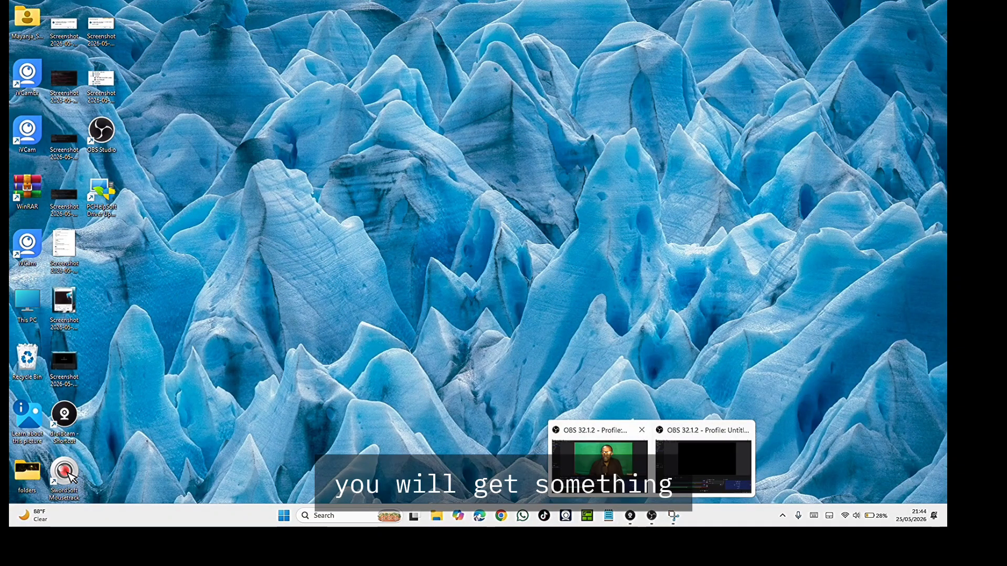
click(610, 468)
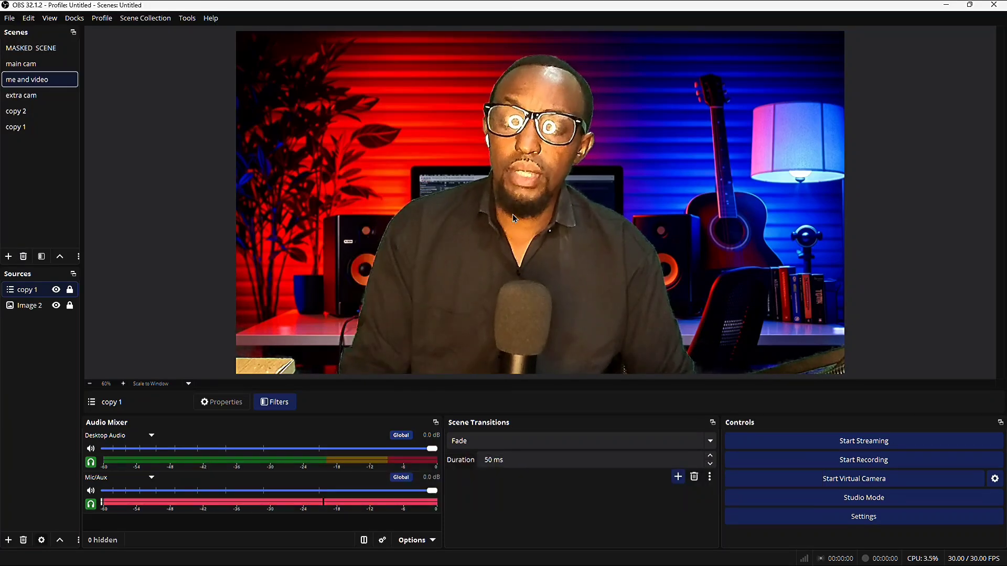
click(56, 290)
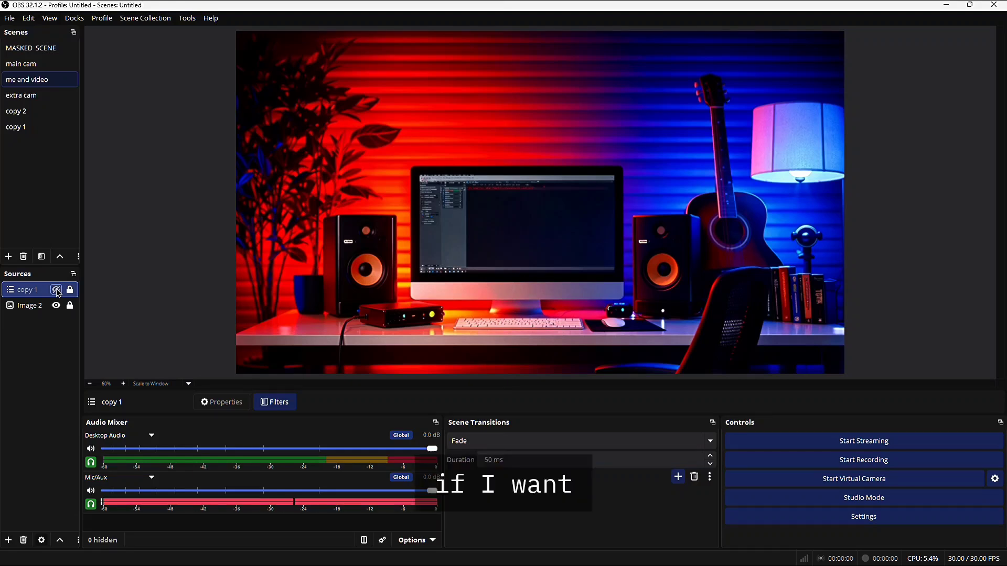
click(56, 290)
click(56, 290)
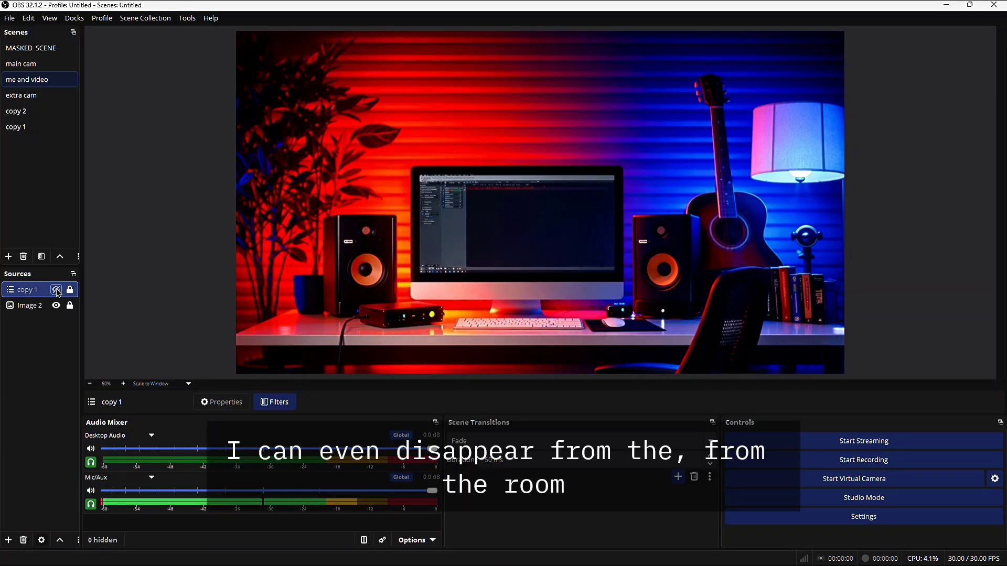
click(56, 290)
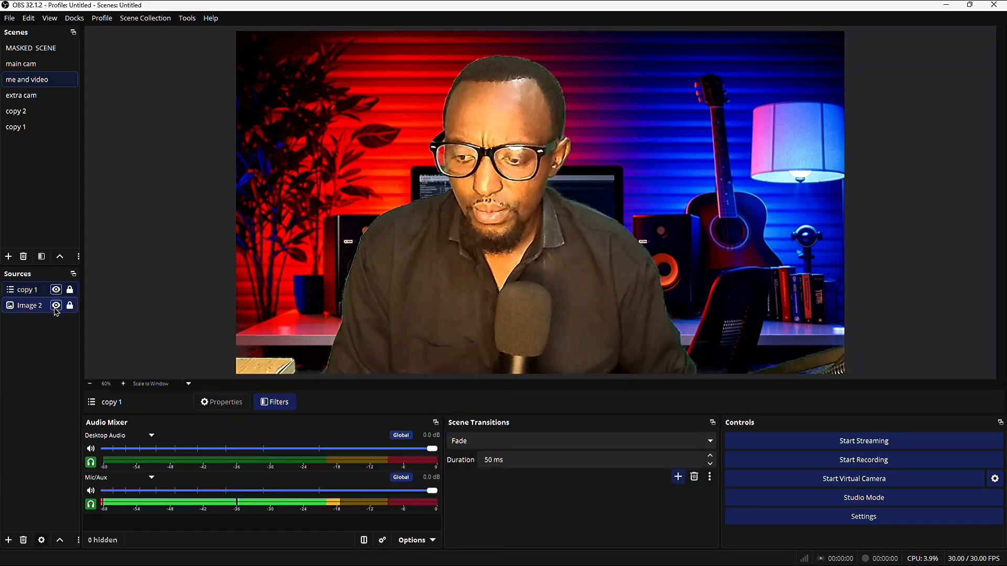
click(56, 305)
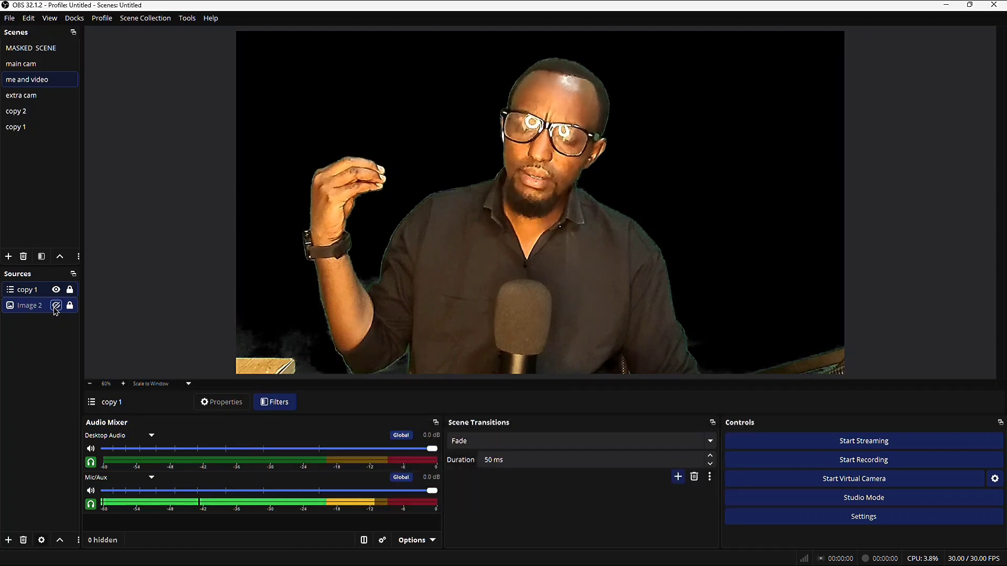
click(56, 306)
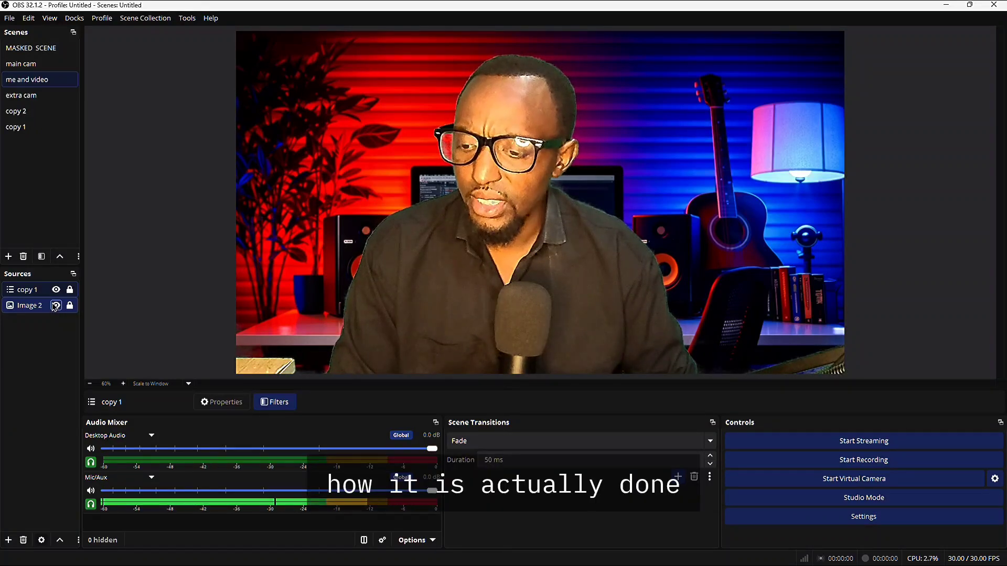
Switch to the main cam scene and select its video capture source.
click(18, 291)
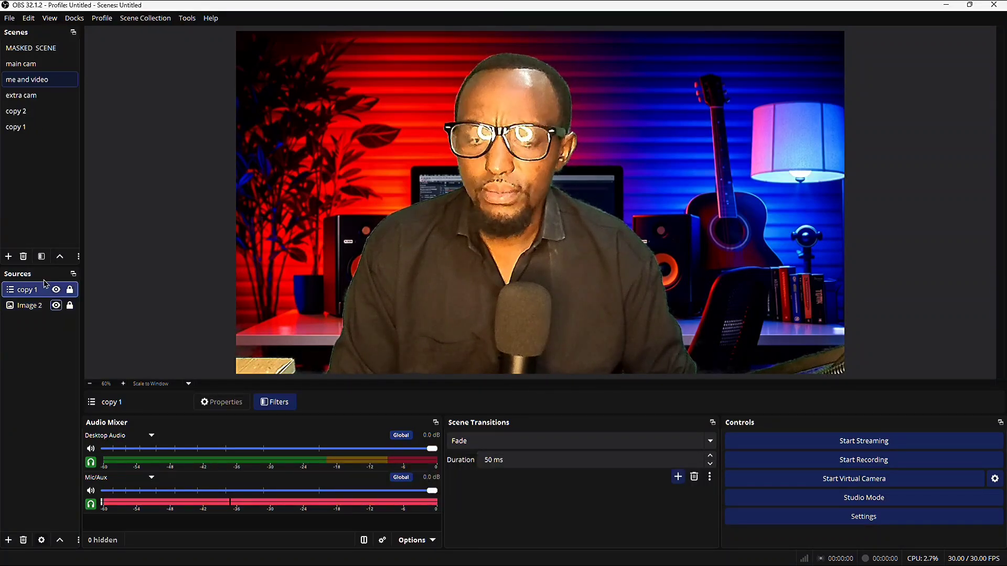
click(26, 80)
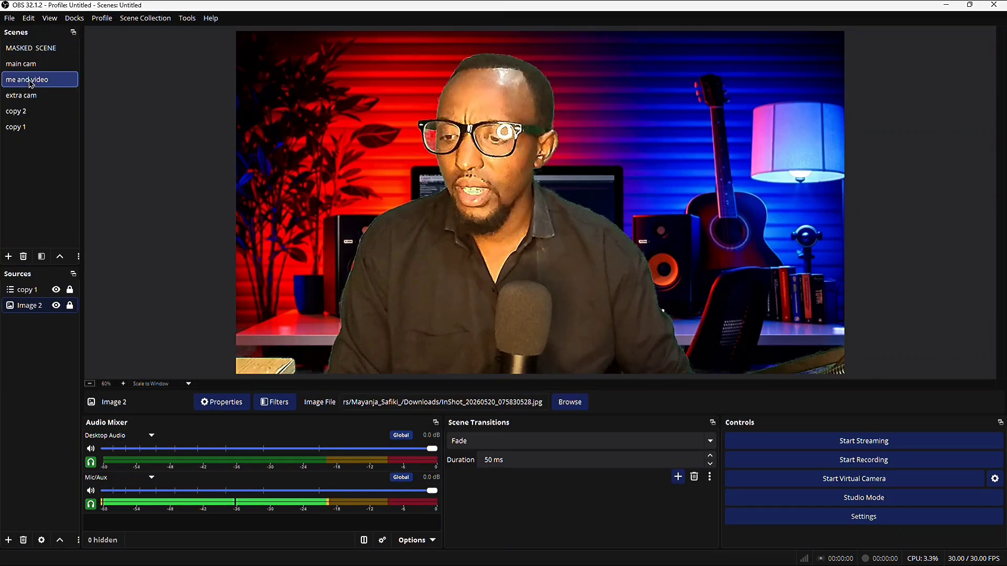
click(28, 64)
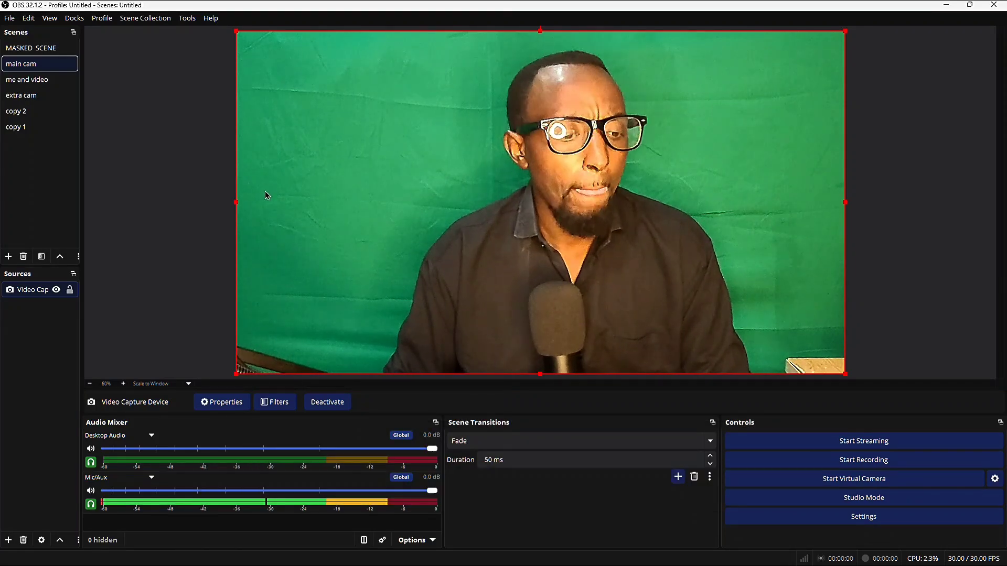
click(38, 291)
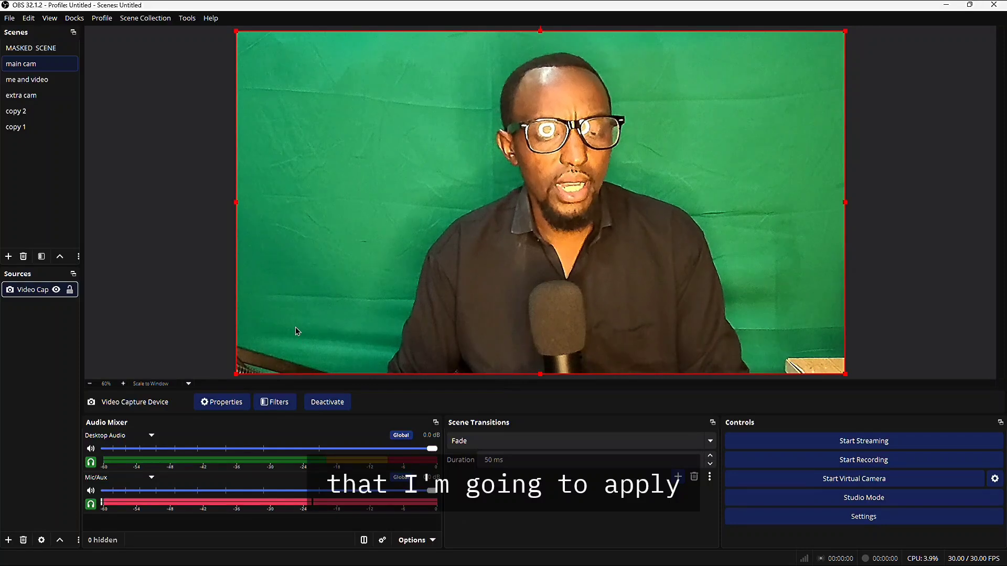
Add a Chroma Key effect filter under its default name to the video capture device, check the keyed preview, and close the filters dialog.
click(276, 405)
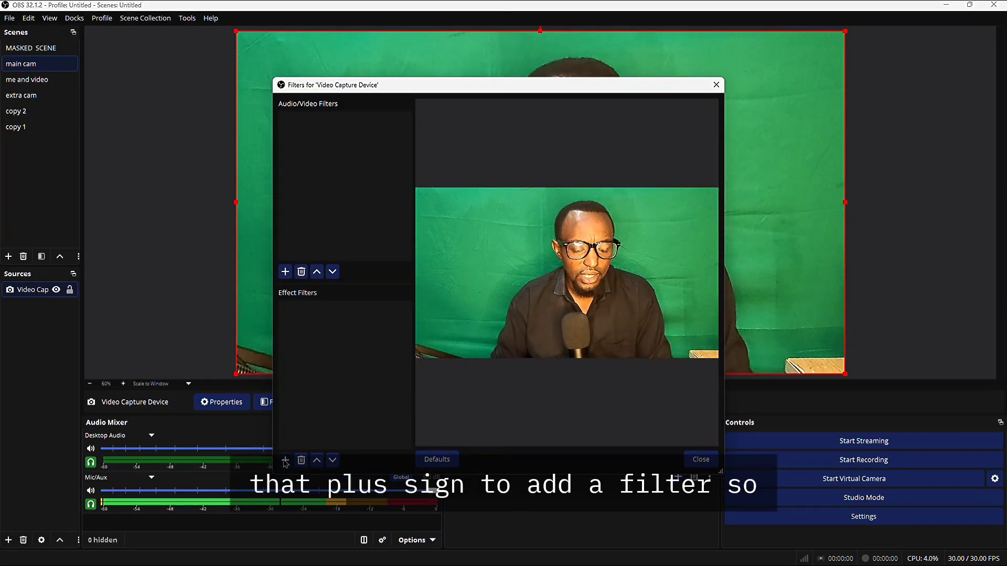
click(286, 460)
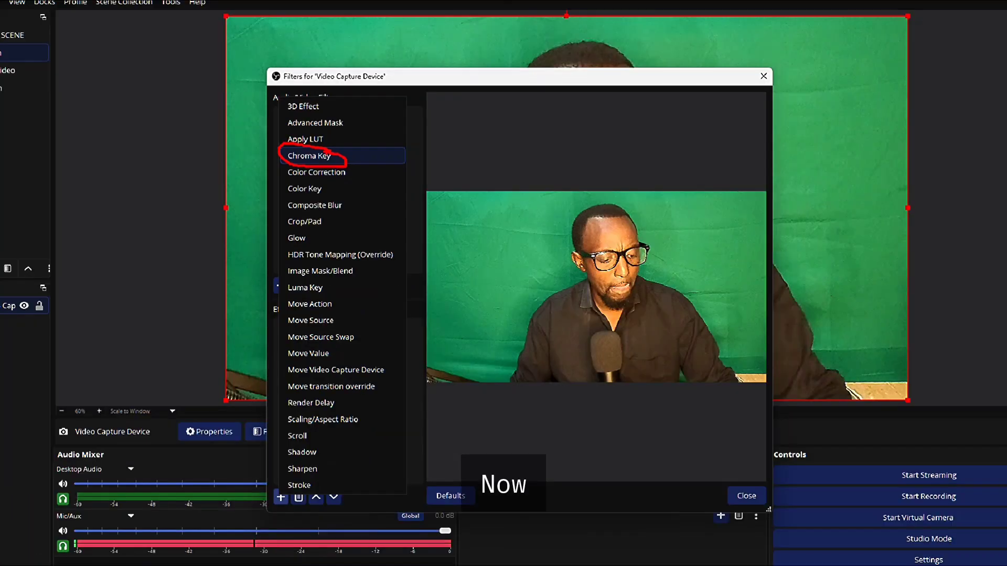
key(Escape)
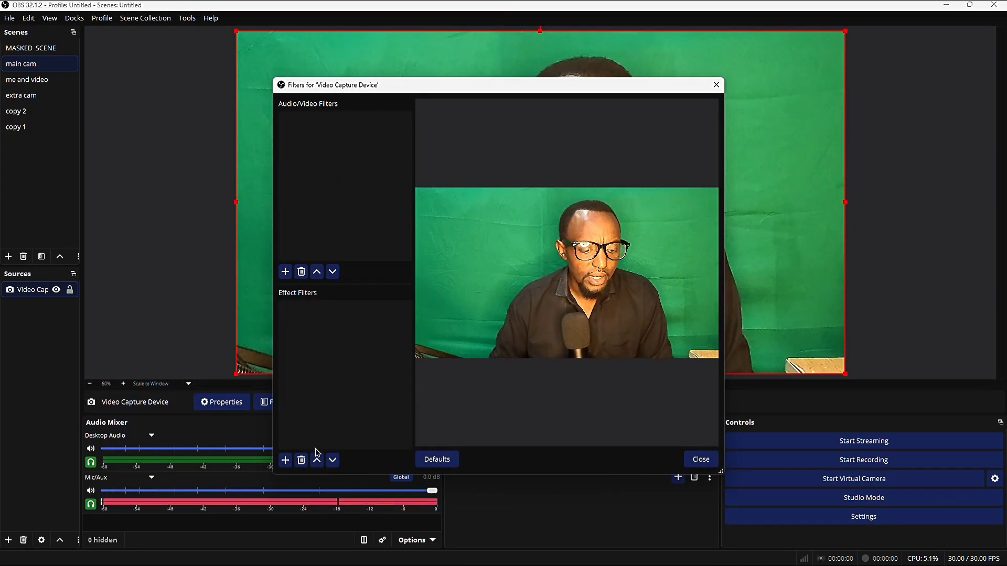
click(285, 461)
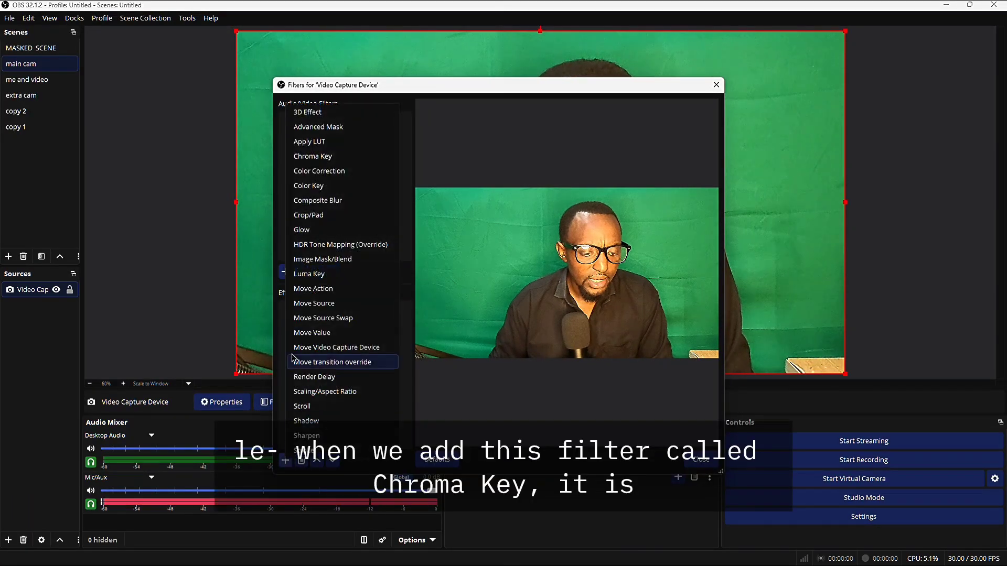
click(316, 157)
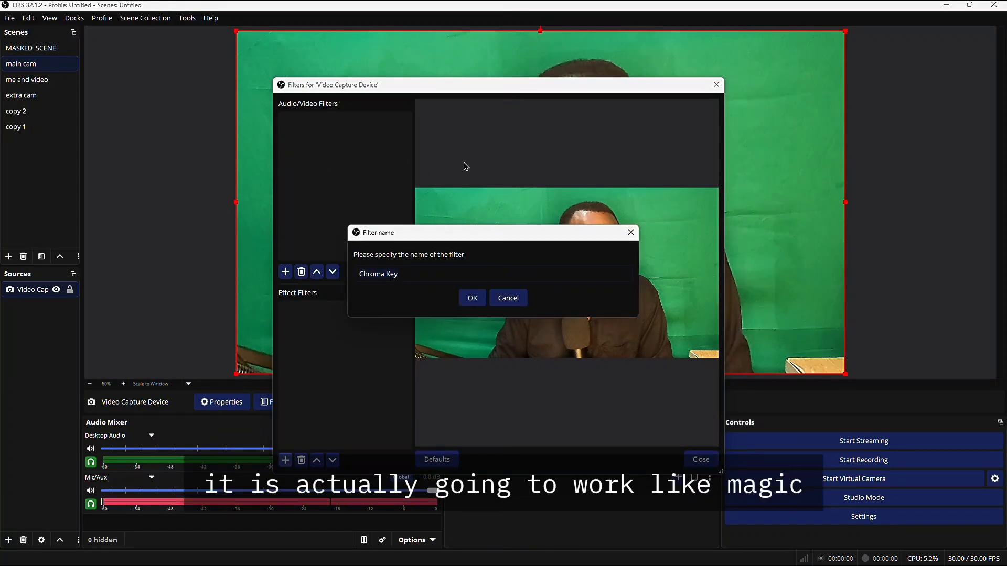
click(473, 298)
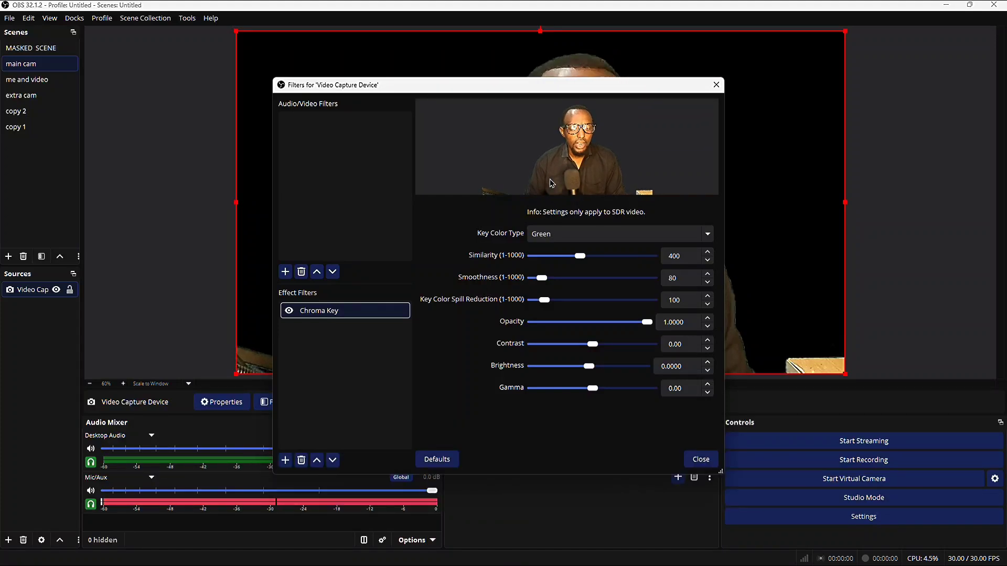
drag(603, 95, 250, 111)
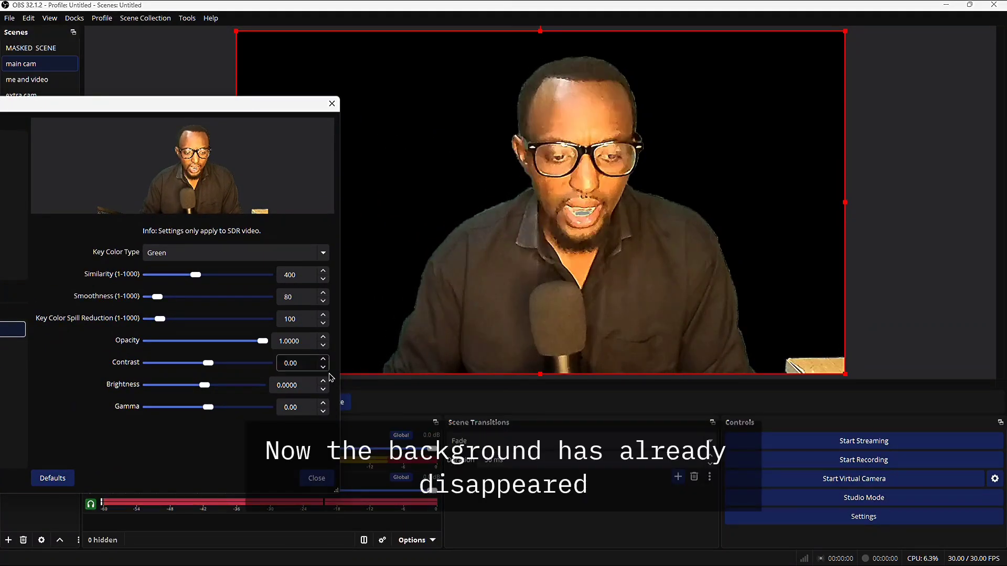
click(317, 479)
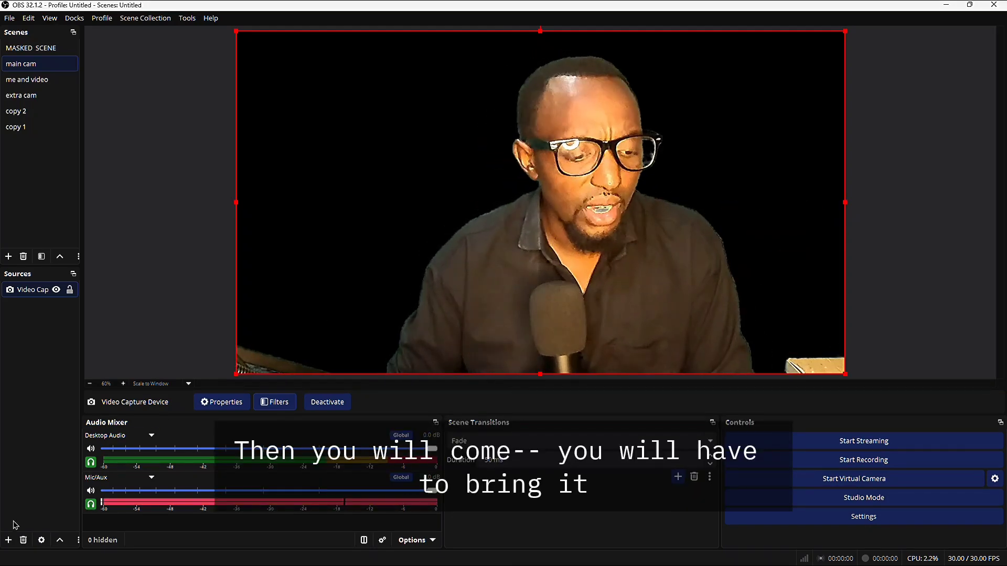
Add the existing Image source to the main cam scene and enlarge it to cover the whole canvas.
click(8, 540)
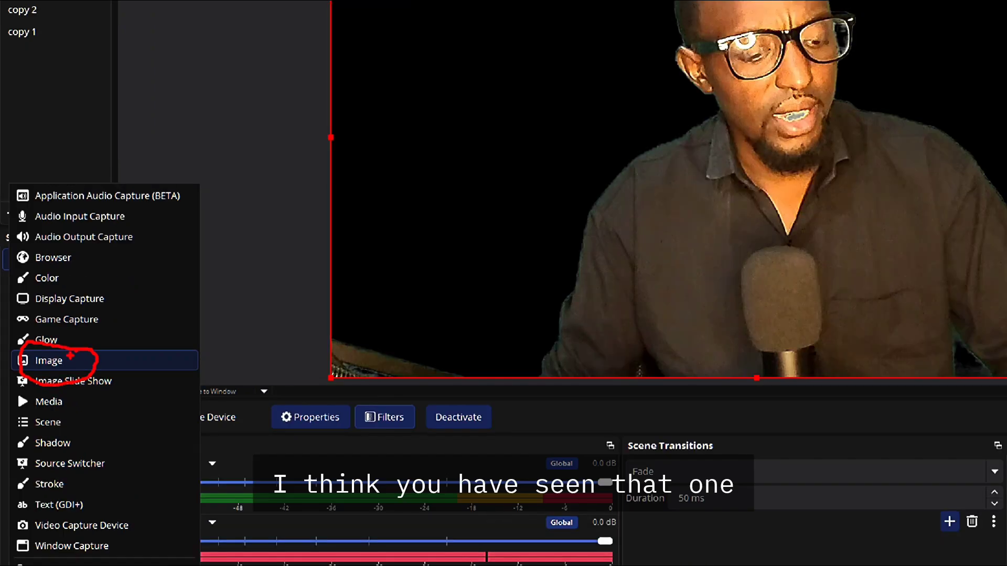
key(Escape)
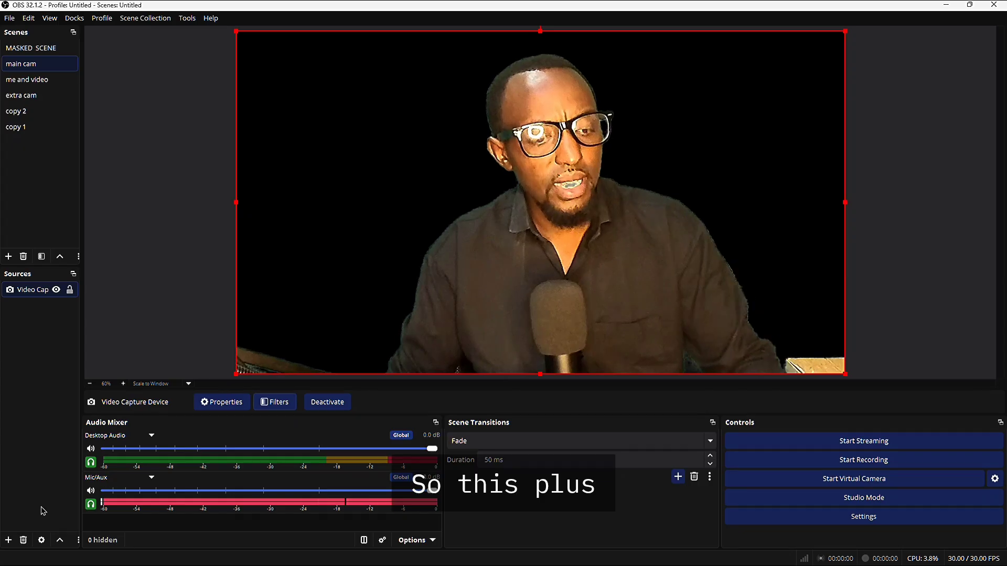
click(9, 540)
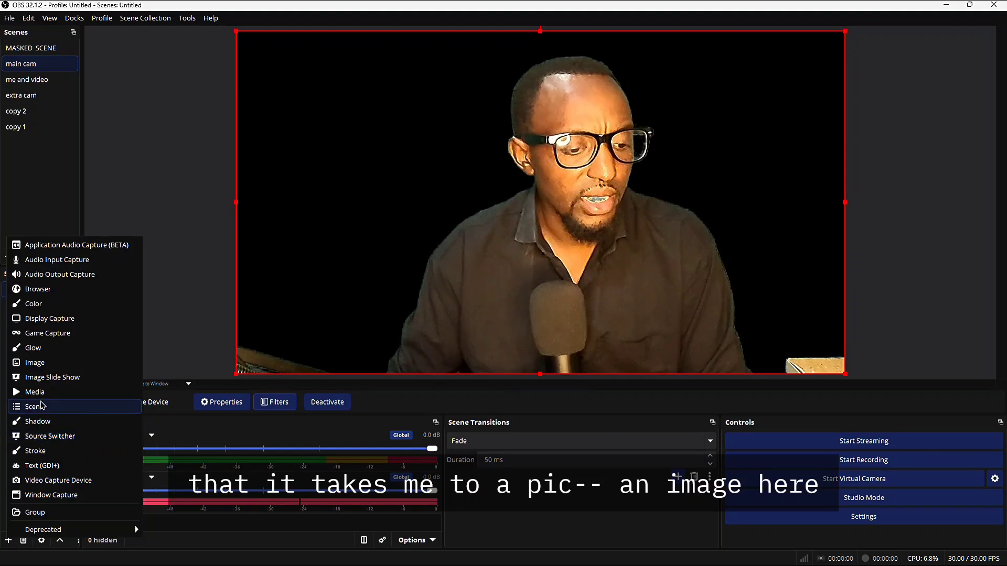
click(34, 363)
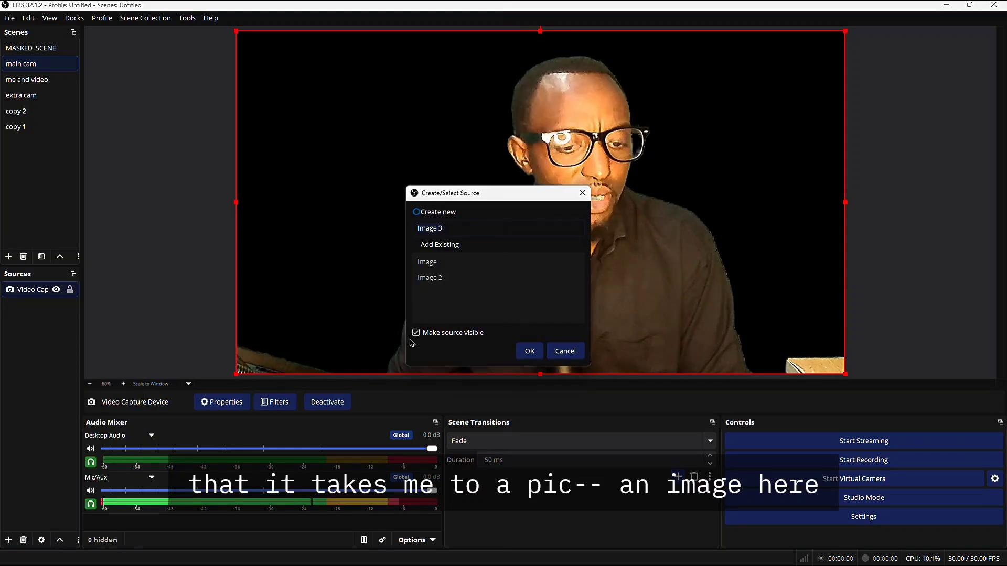
click(425, 261)
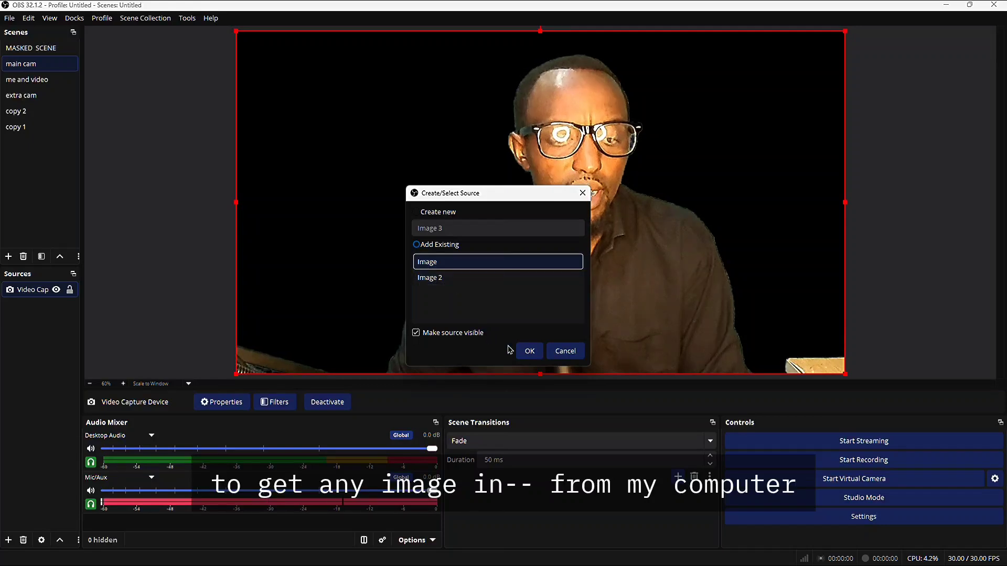
click(527, 351)
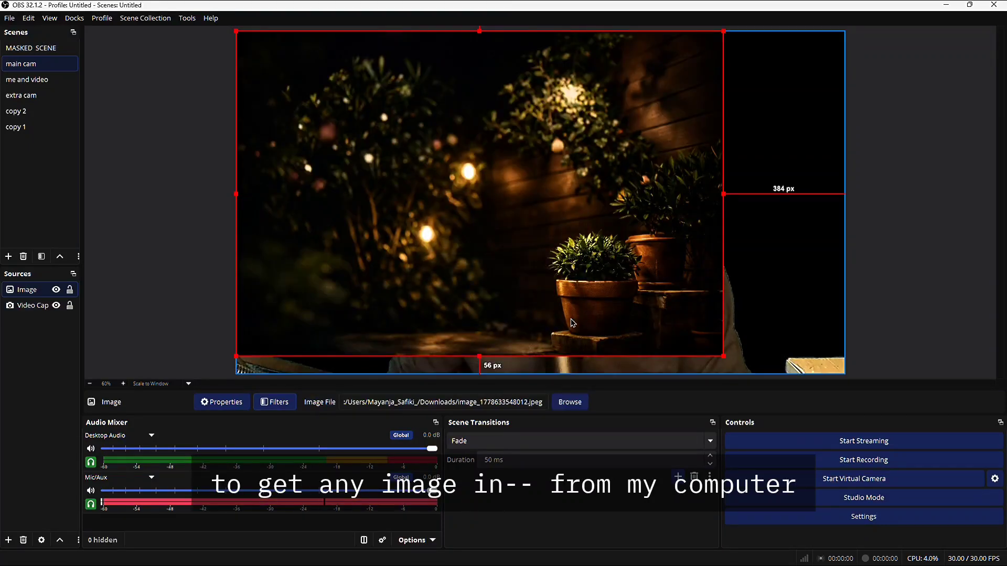
drag(724, 195, 862, 198)
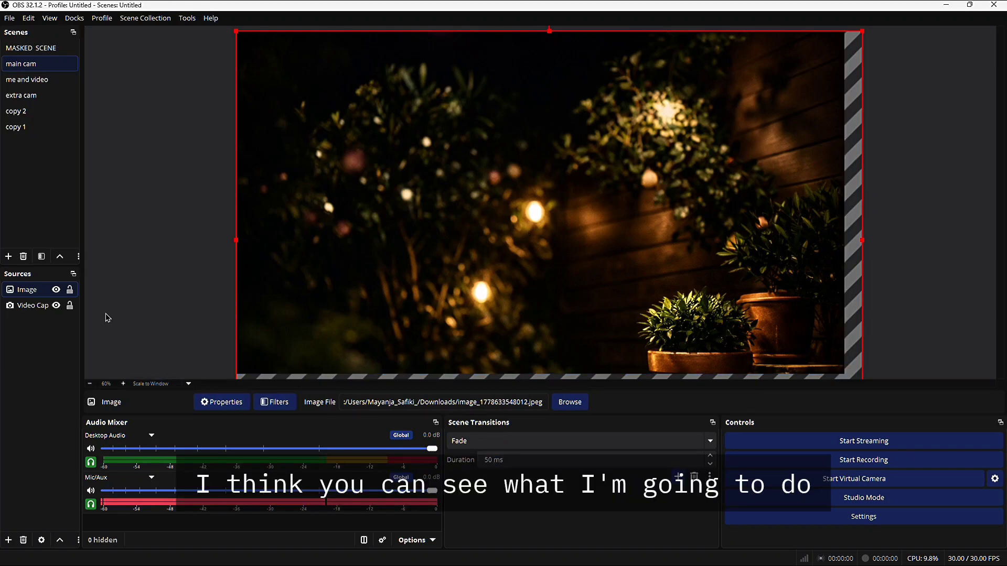
Move the video capture source above the Image source and lock both sources in place.
click(43, 309)
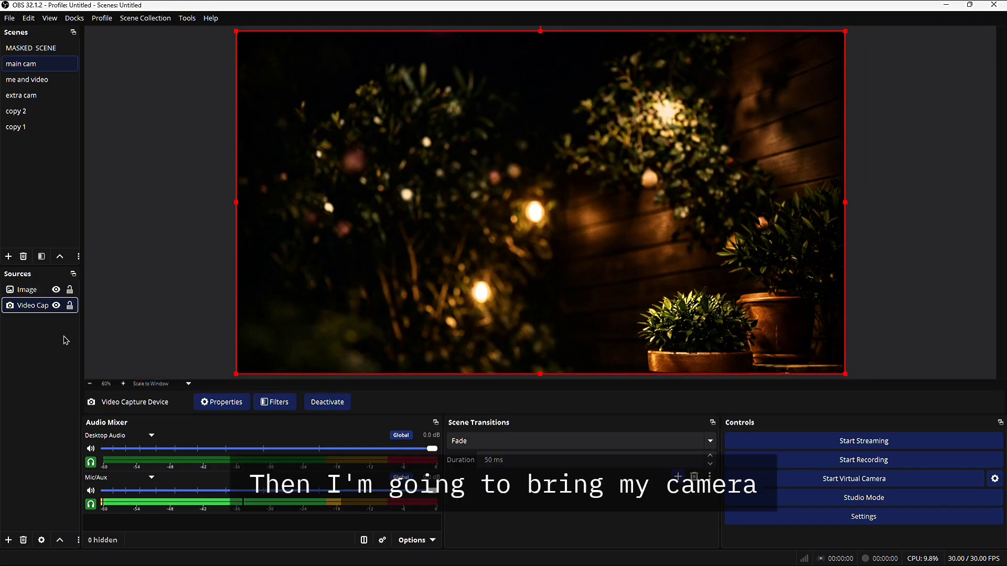
click(59, 540)
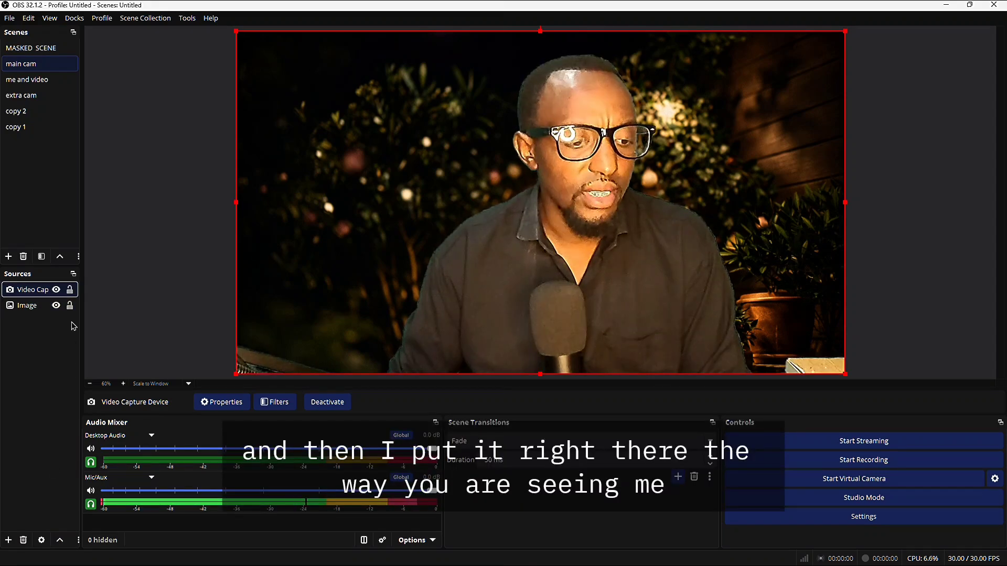
click(70, 290)
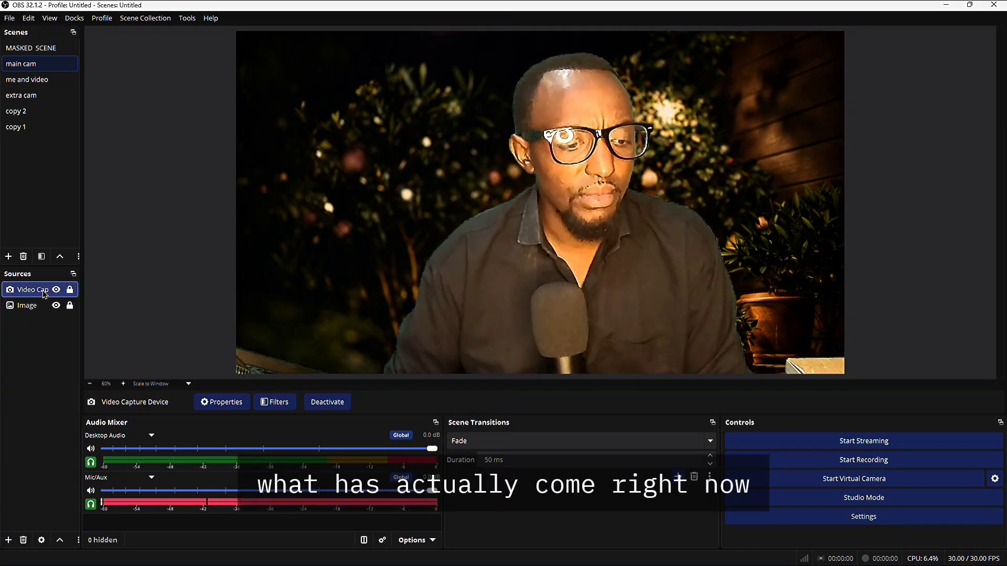
Open the video capture device's filters and turn the Chroma Key filter off and on twice to compare the result.
click(275, 402)
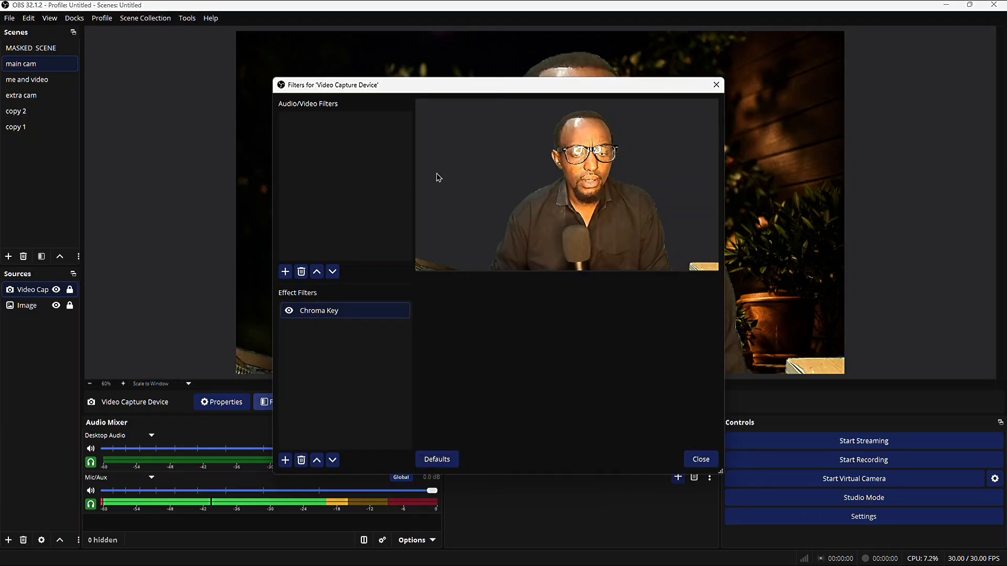
drag(591, 88, 514, 152)
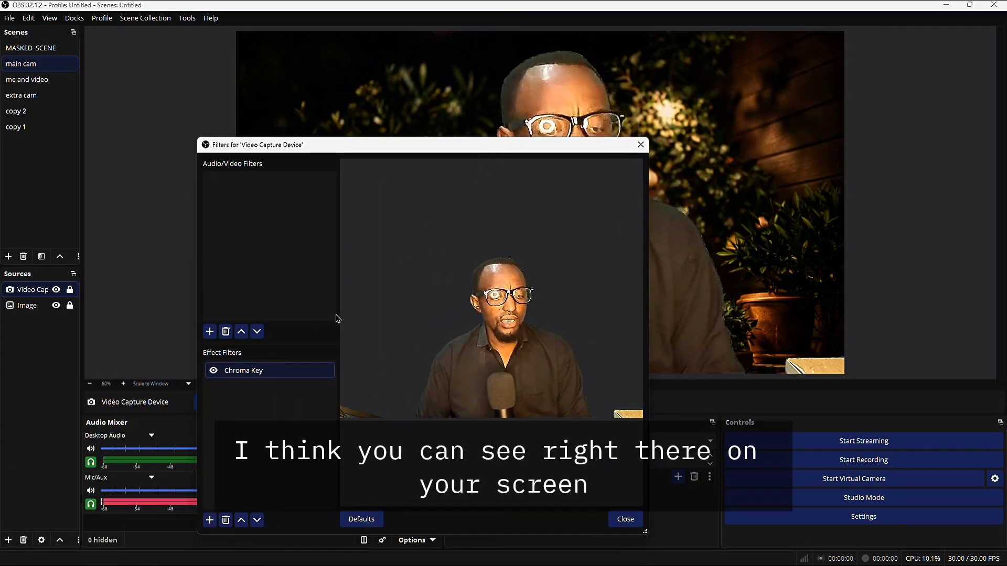
click(214, 371)
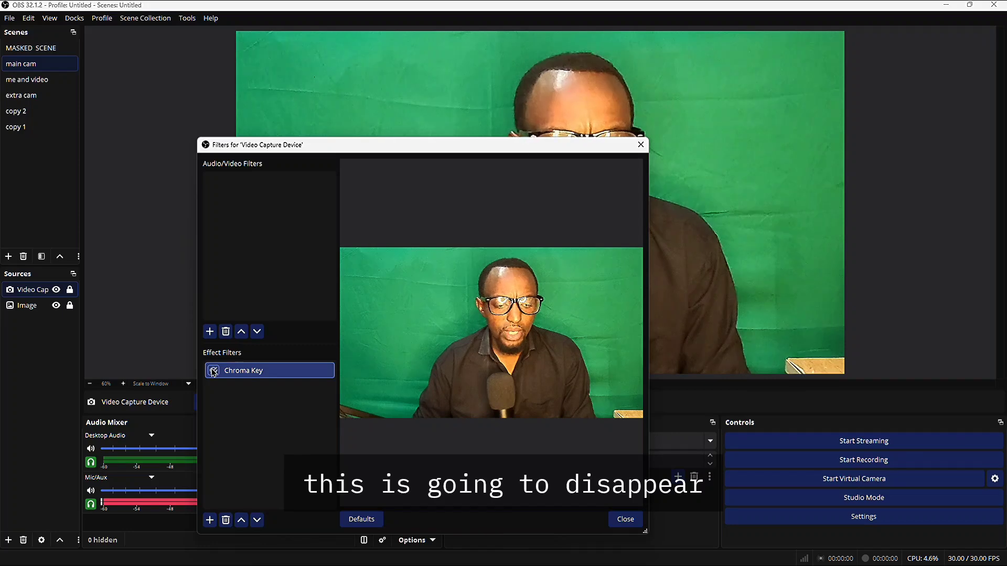
click(214, 370)
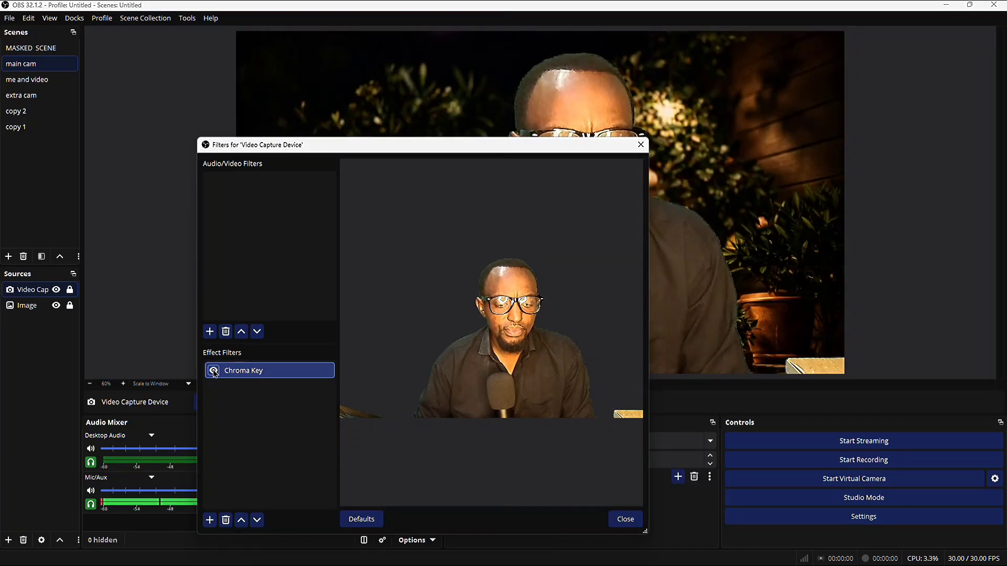
click(214, 371)
click(213, 371)
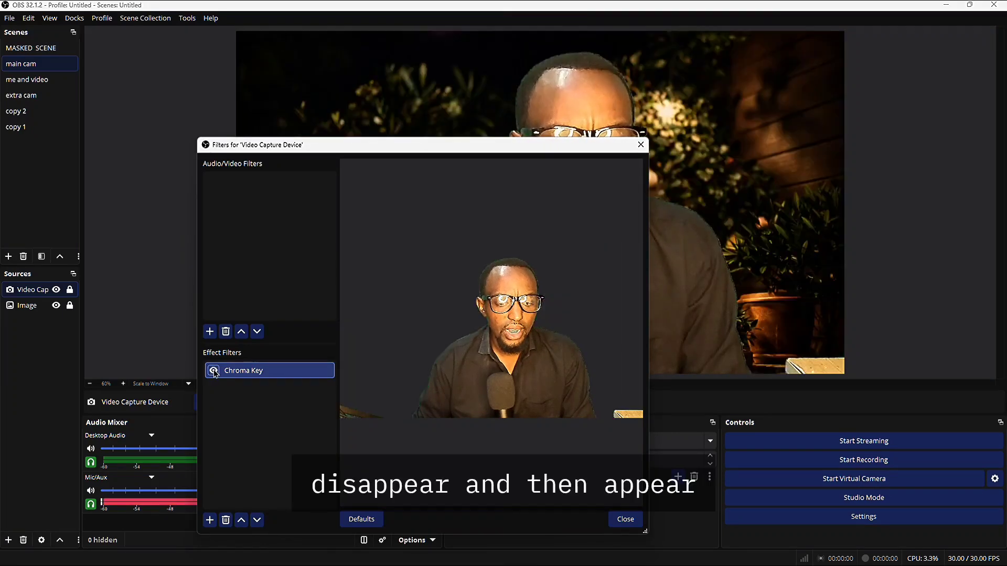
Move the filters dialog off the preview and hide and show the Image source twice to compare the background.
drag(339, 152, 581, 256)
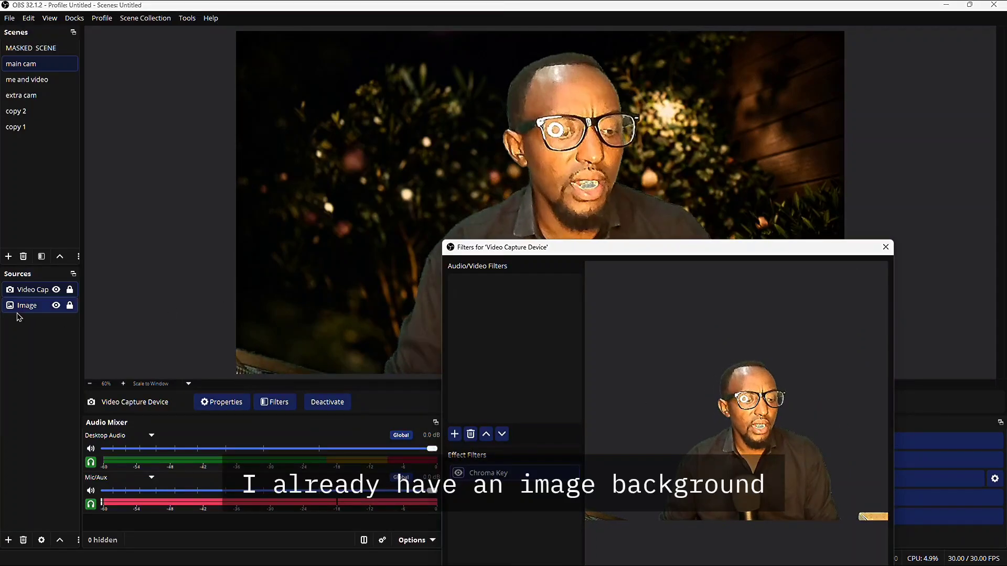
click(56, 305)
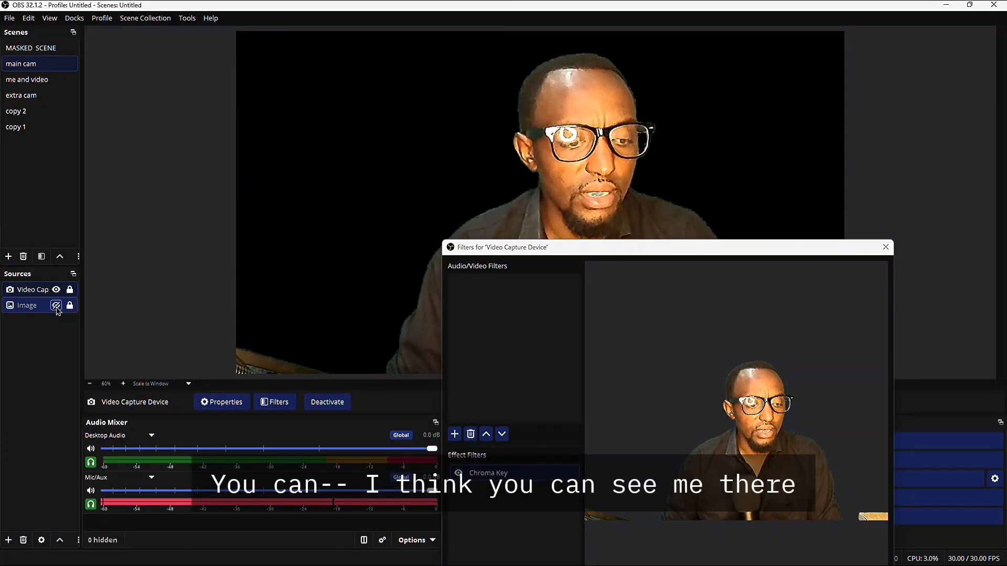
click(56, 306)
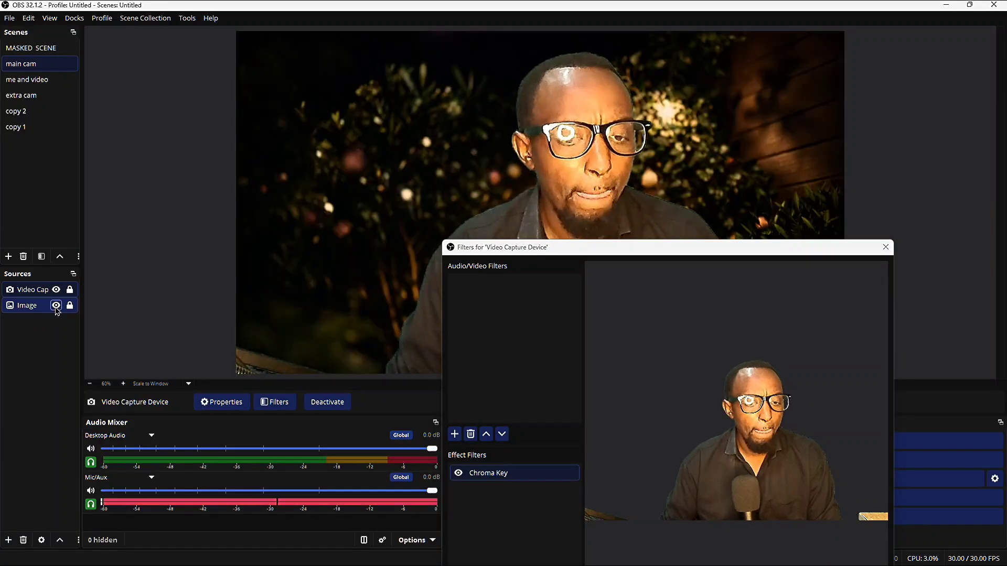
click(56, 306)
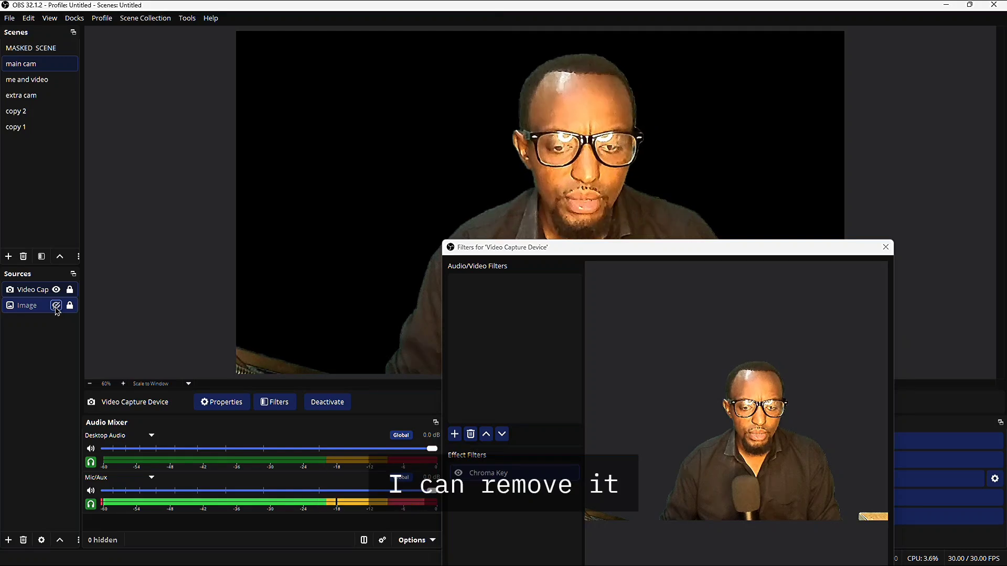
click(57, 306)
Disable and re-enable the Chroma Key filter once more to check the keyed feed, and close the filters dialog.
drag(644, 250, 410, 116)
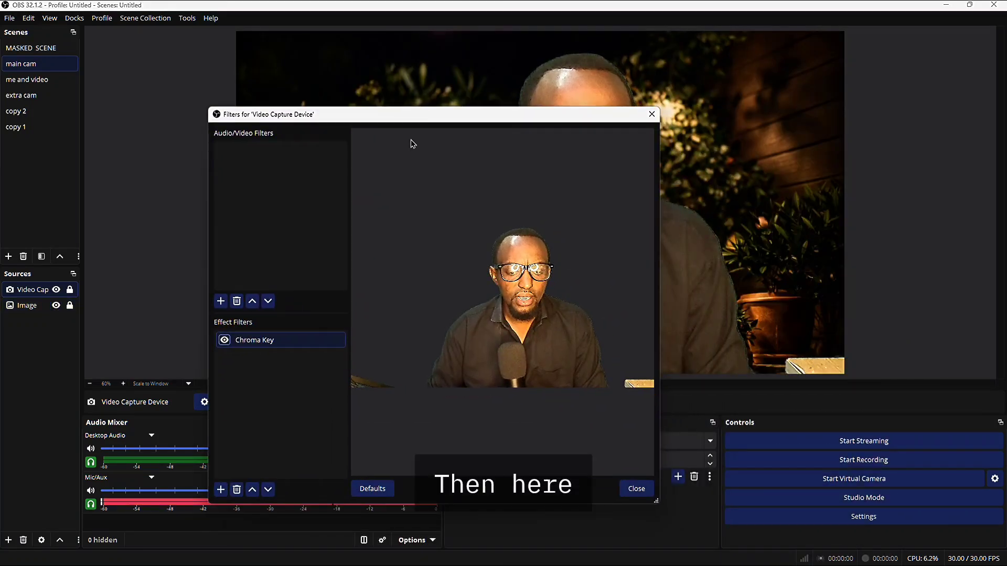
click(225, 341)
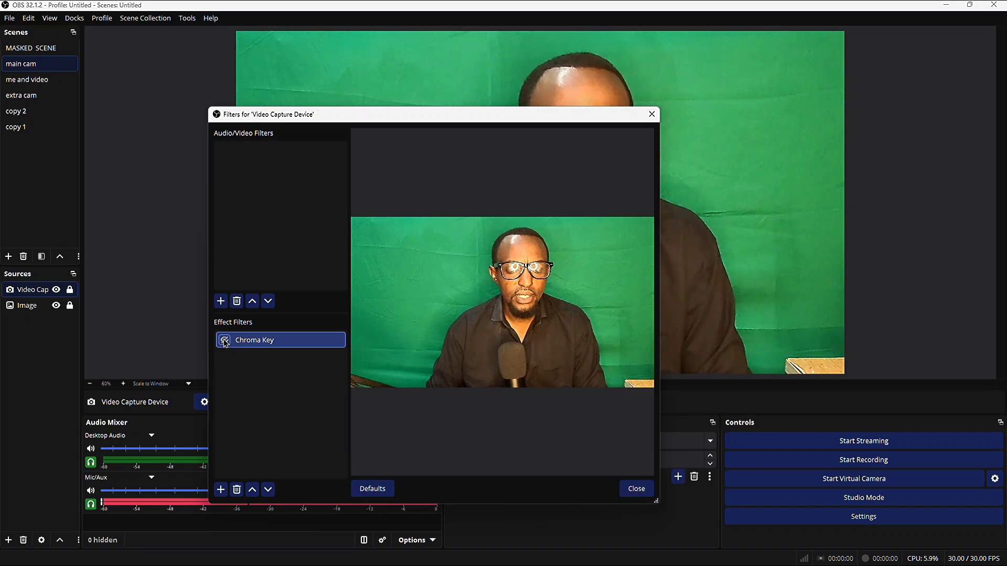
click(224, 340)
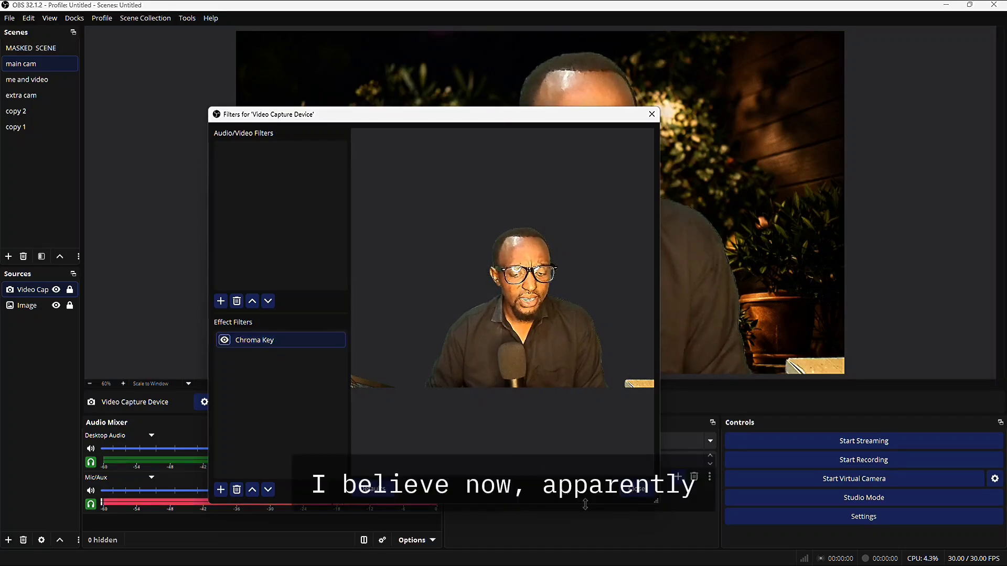
click(644, 492)
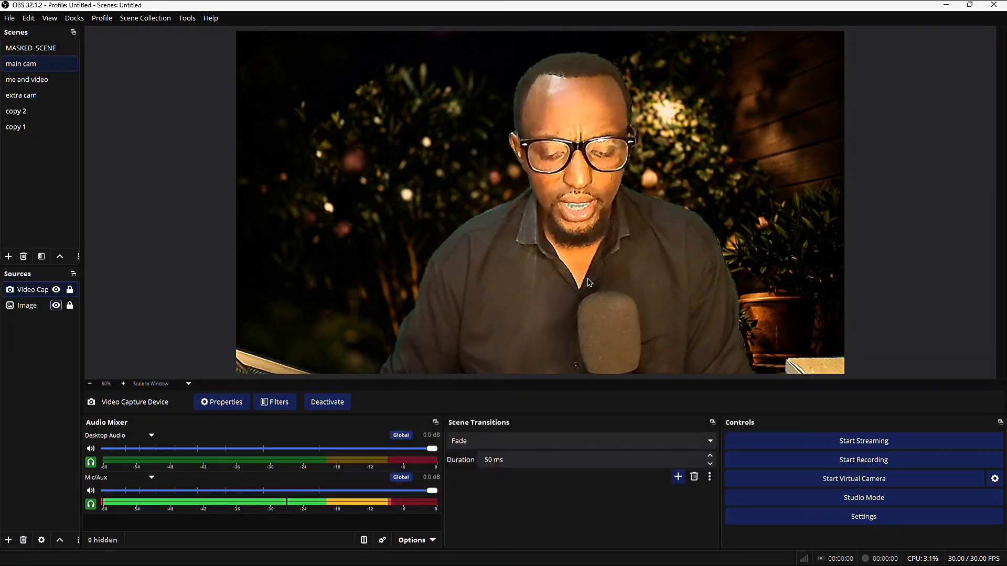
Switch to the extra cam scene and on to the me and video scene to view their composites.
key(F3)
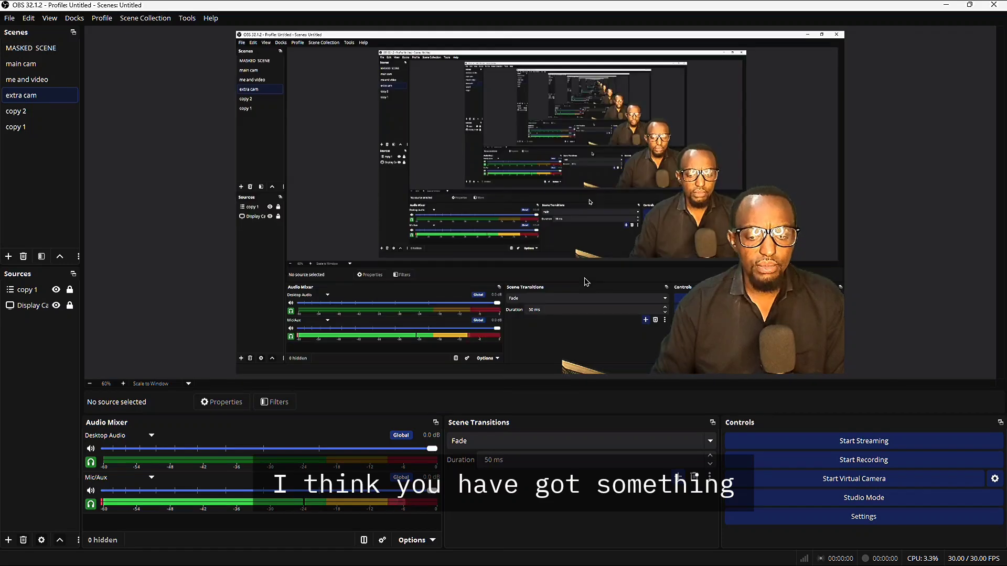
key(F2)
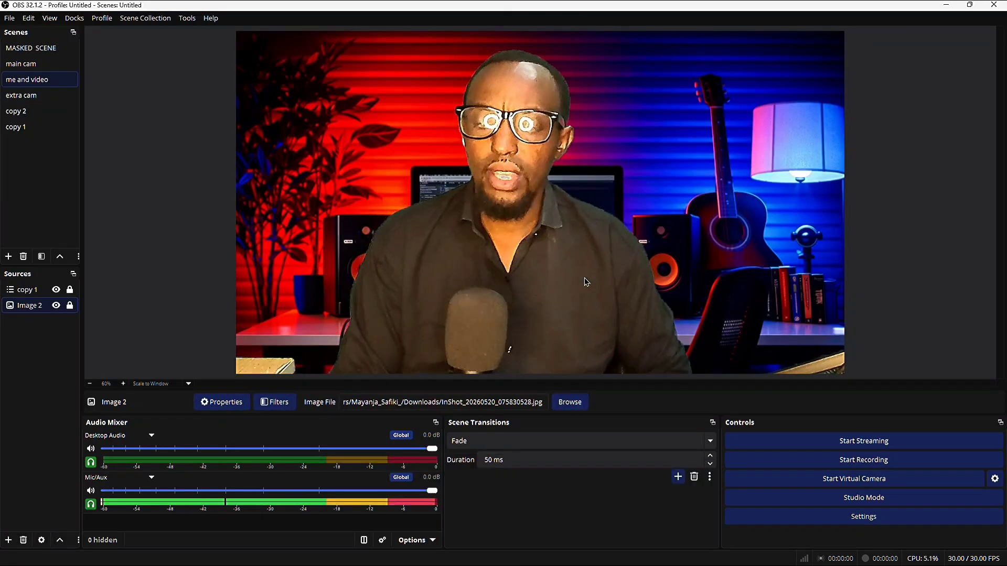